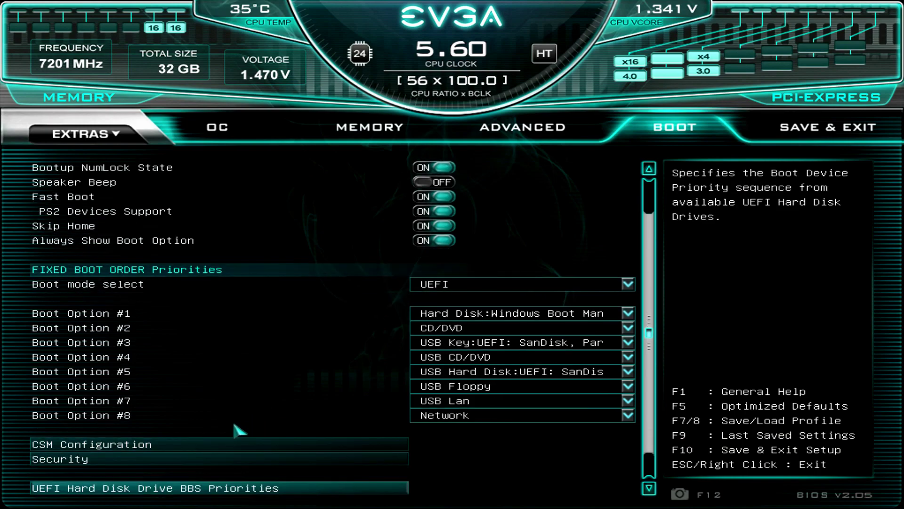
# Step: Review the Security page of the boot settings, including Secure Boot, and return to the boot page
pyautogui.click(137, 460)
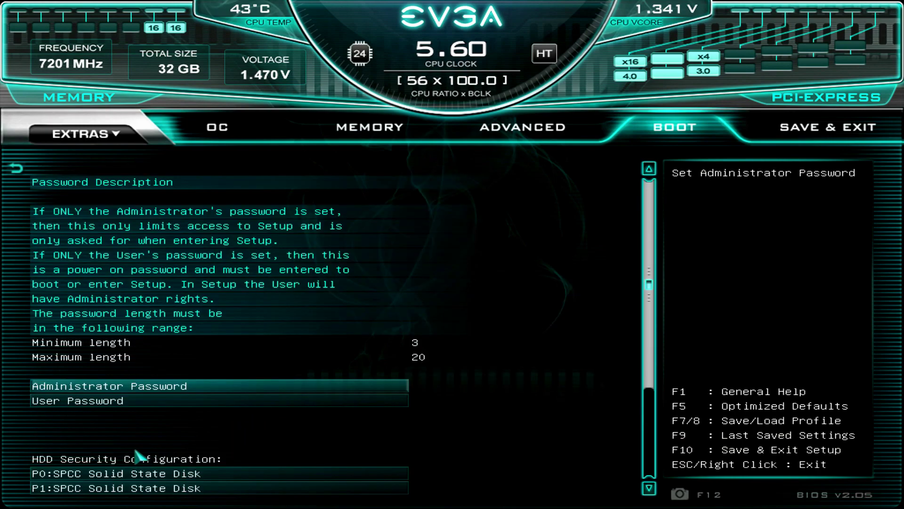
pyautogui.scroll(-5, 141, 449)
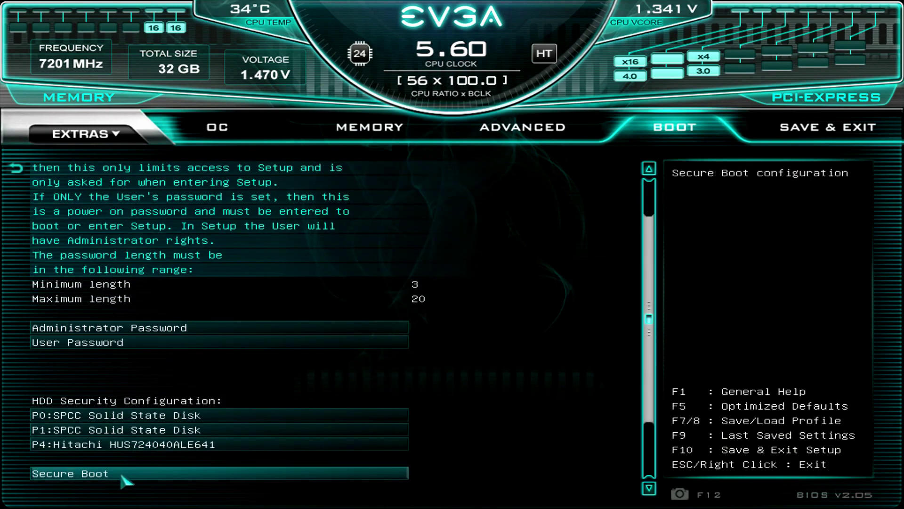
pyautogui.click(84, 476)
pyautogui.press('Escape')
pyautogui.scroll(-1, 111, 448)
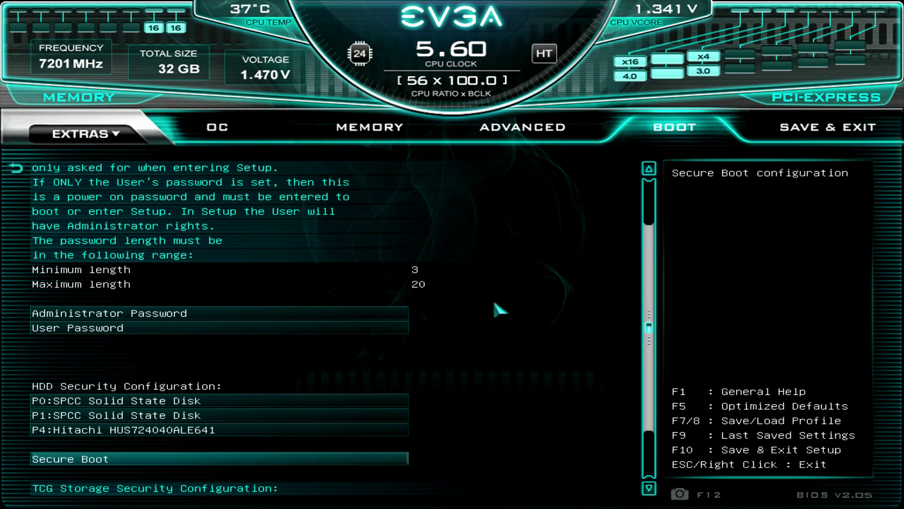
pyautogui.press('Escape')
# Step: In the UEFI Hard Disk Drive BBS Priorities, set Boot Option #2 to ubuntu (P3: Samsung SSD 840 EVO) and #3 to ubuntu (WD_BLACK SN750 SE 500GB)
pyautogui.scroll(-3, 323, 314)
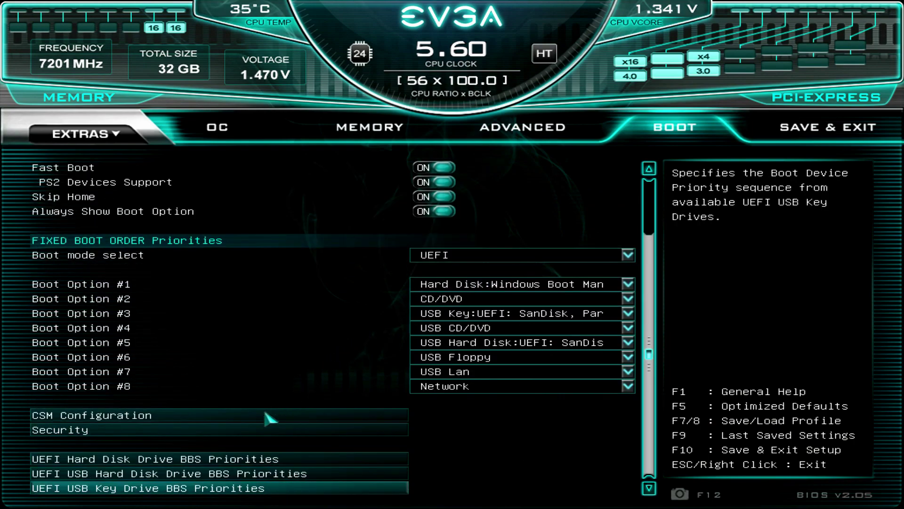
pyautogui.click(236, 459)
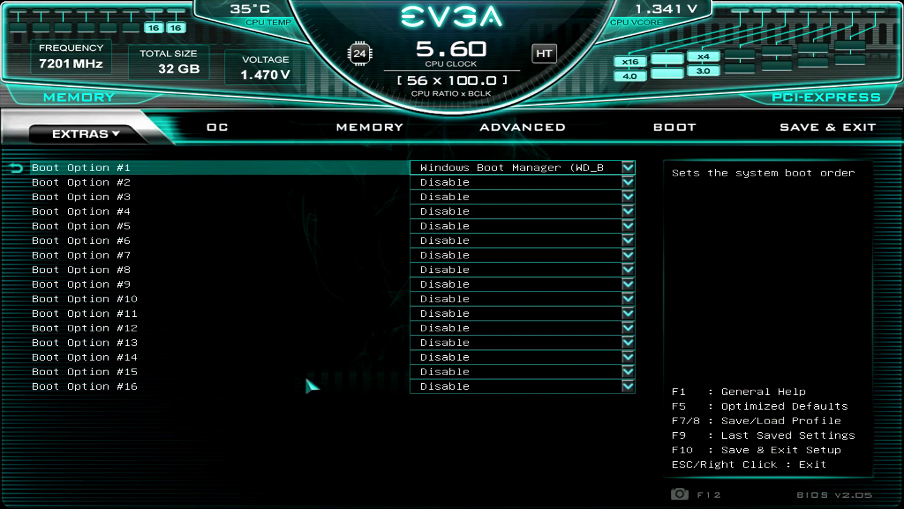
pyautogui.click(630, 182)
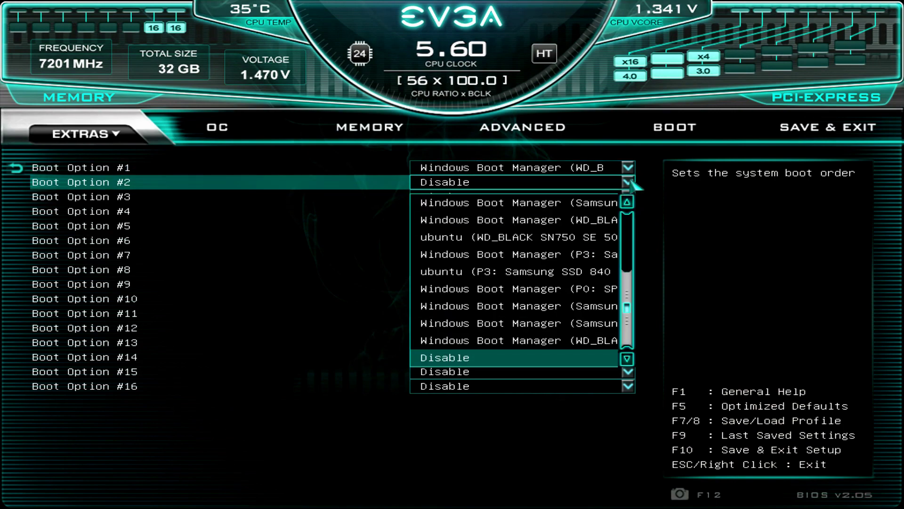
pyautogui.click(503, 272)
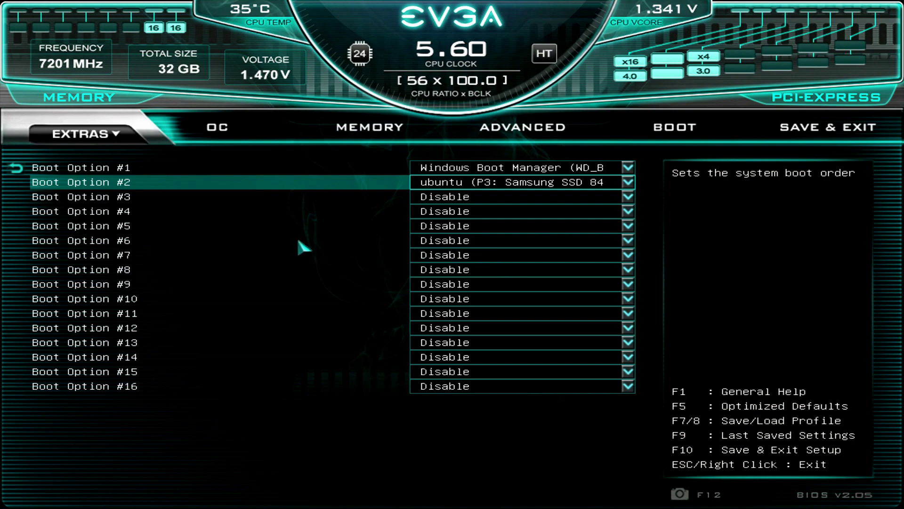
pyautogui.click(628, 198)
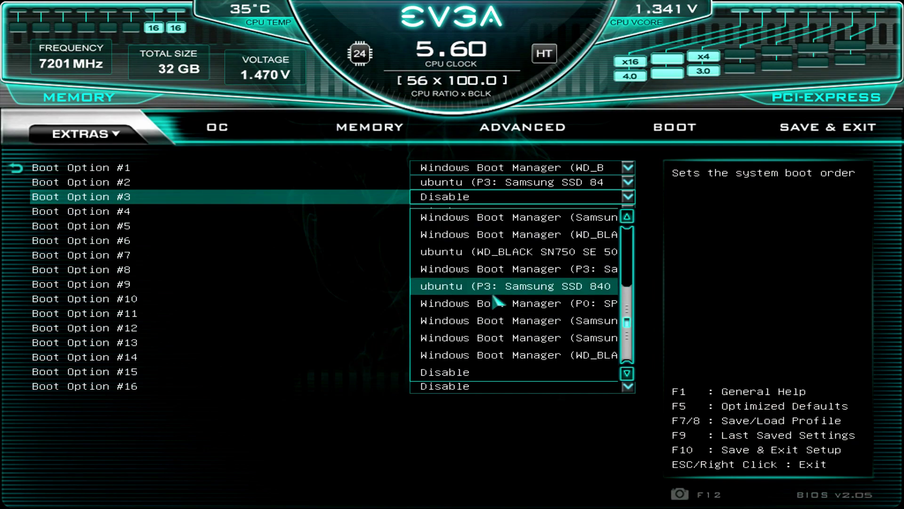
pyautogui.click(525, 259)
pyautogui.rightClick(239, 277)
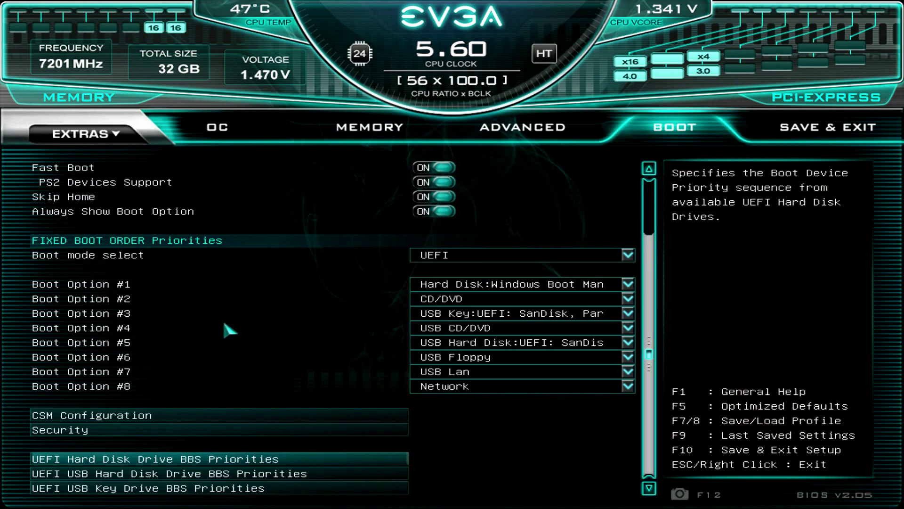
# Step: Leave the boot settings for the Save & Exit page
pyautogui.press('Down')
pyautogui.press('Down')
pyautogui.press('Up')
pyautogui.press('Up')
pyautogui.press('Up')
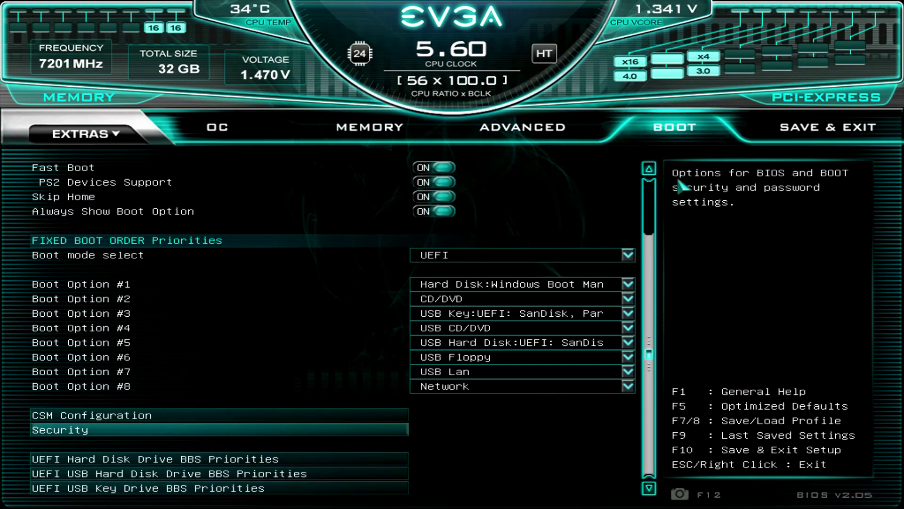
pyautogui.click(794, 136)
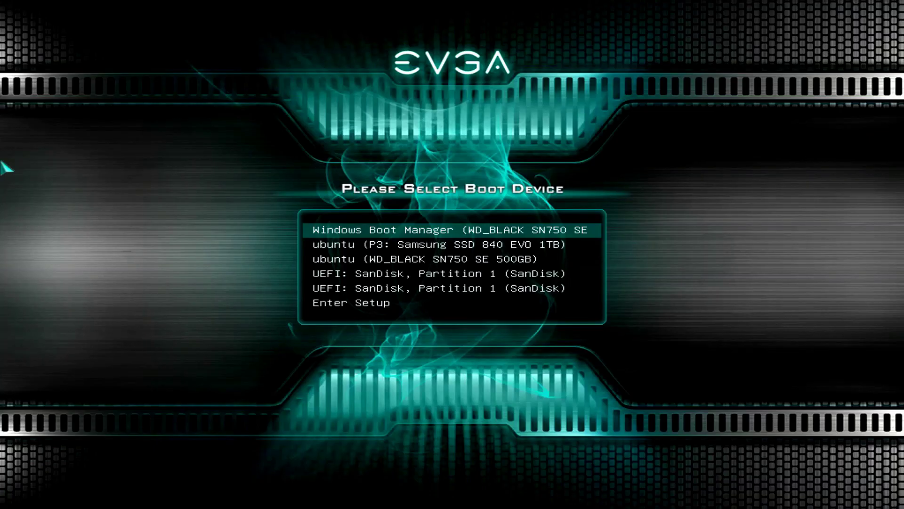
# Step: Look through the available boot devices and boot from Windows Boot Manager on the WD_BLACK SN750 SE
pyautogui.press('Down')
pyautogui.press('Down')
pyautogui.press('Down')
pyautogui.press('Down')
pyautogui.press('Down')
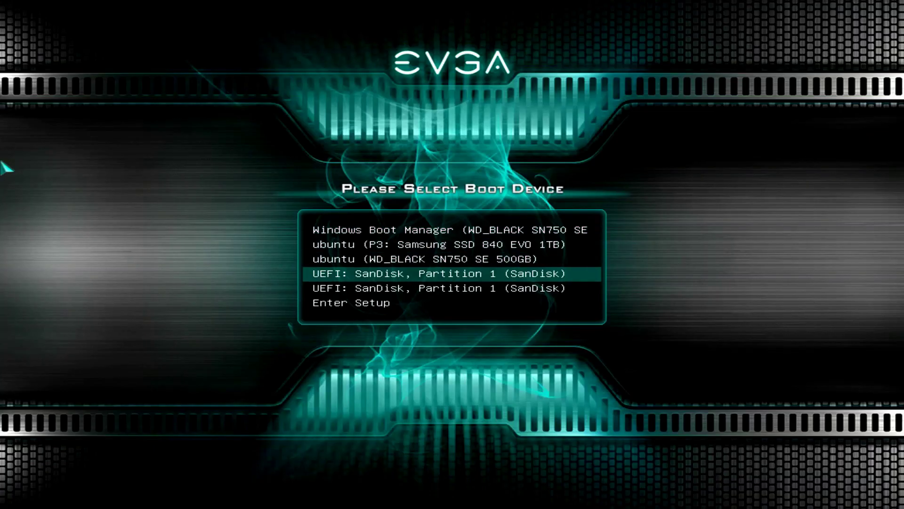
pyautogui.press('Up')
pyautogui.press('Up')
pyautogui.press('Up')
pyautogui.press('Up')
pyautogui.press('Up')
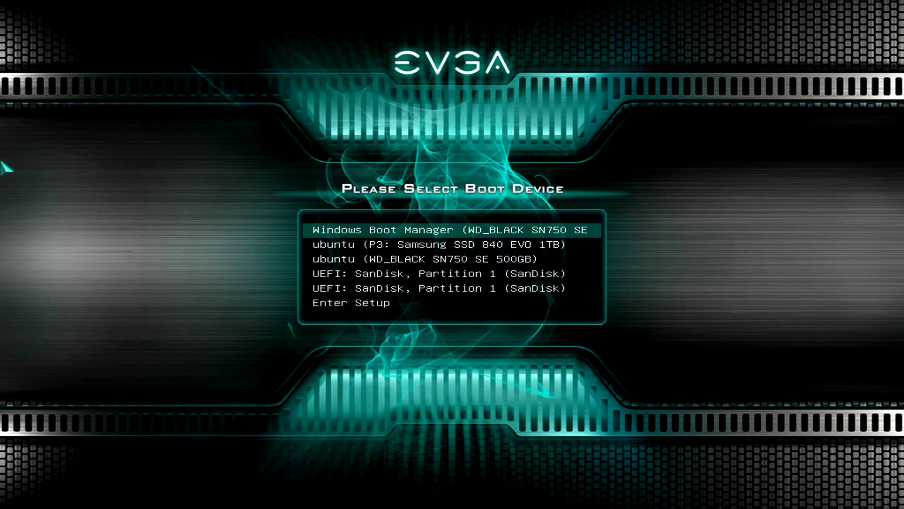
pyautogui.press('Return')
pyautogui.press('Up')
pyautogui.press('Up')
pyautogui.press('Up')
pyautogui.press('Up')
pyautogui.press('Up')
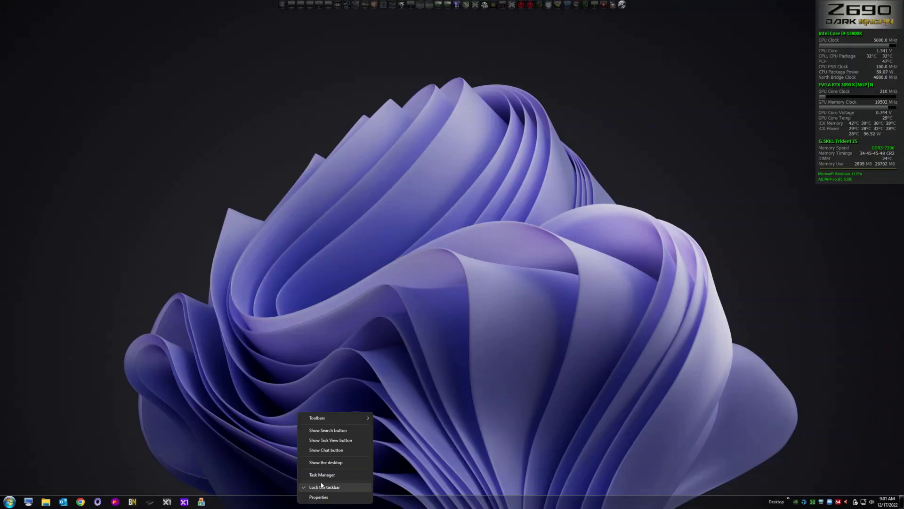
# Step: Check the running processes and CPU performance in Task Manager and close it
pyautogui.click(325, 476)
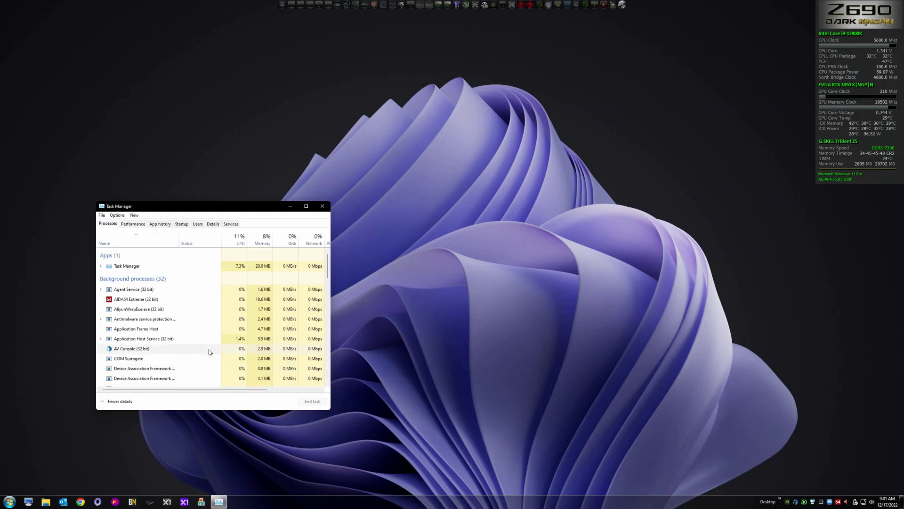
pyautogui.click(128, 225)
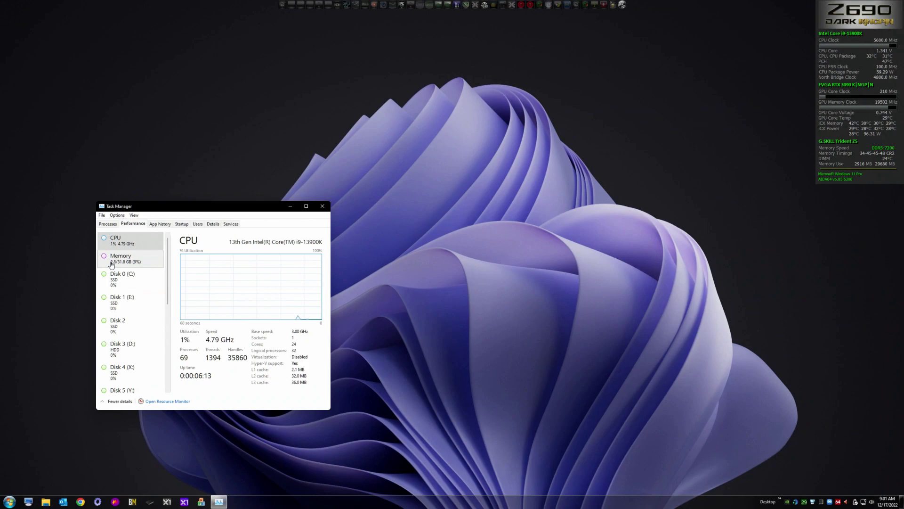
pyautogui.click(108, 224)
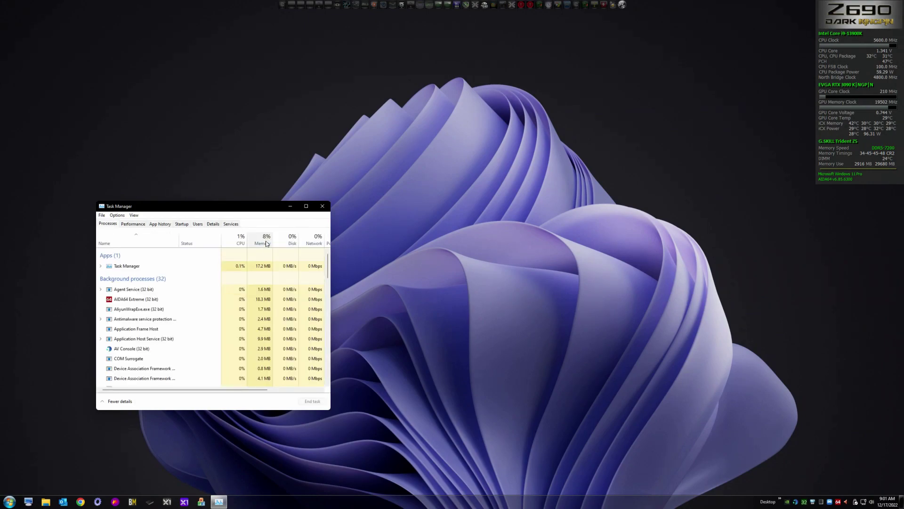
pyautogui.click(322, 207)
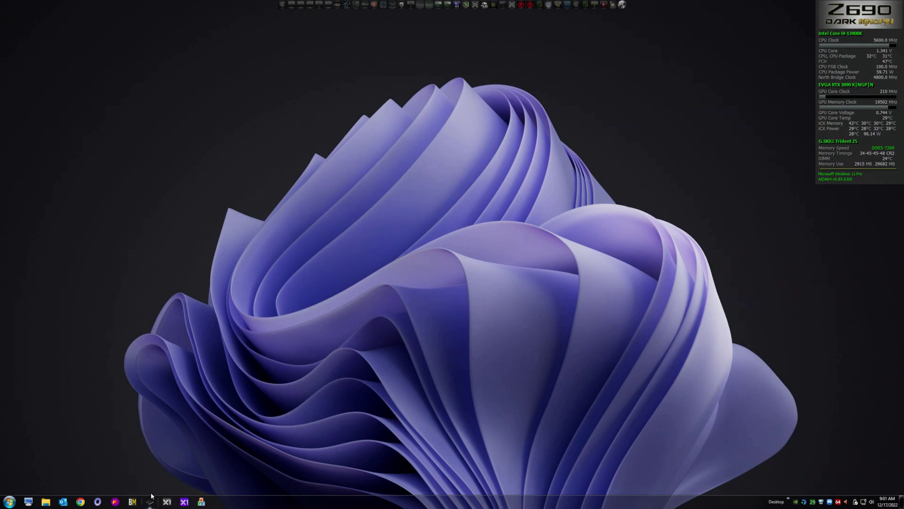
# Step: Open the AIDA64 Cache & Memory Benchmark, move its window toward the centre of the desktop and run the benchmark
pyautogui.rightClick(839, 501)
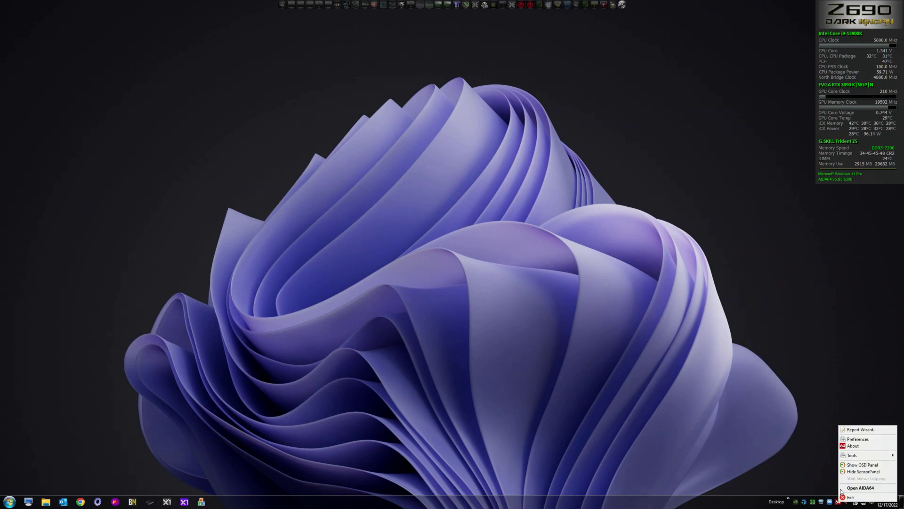
pyautogui.moveTo(855, 456)
pyautogui.click(823, 462)
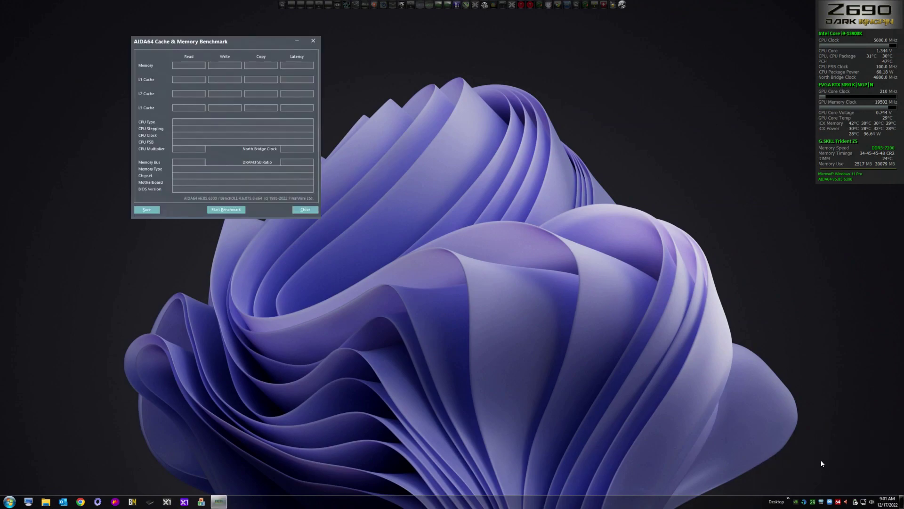
pyautogui.moveTo(227, 45); pyautogui.dragTo(570, 79)
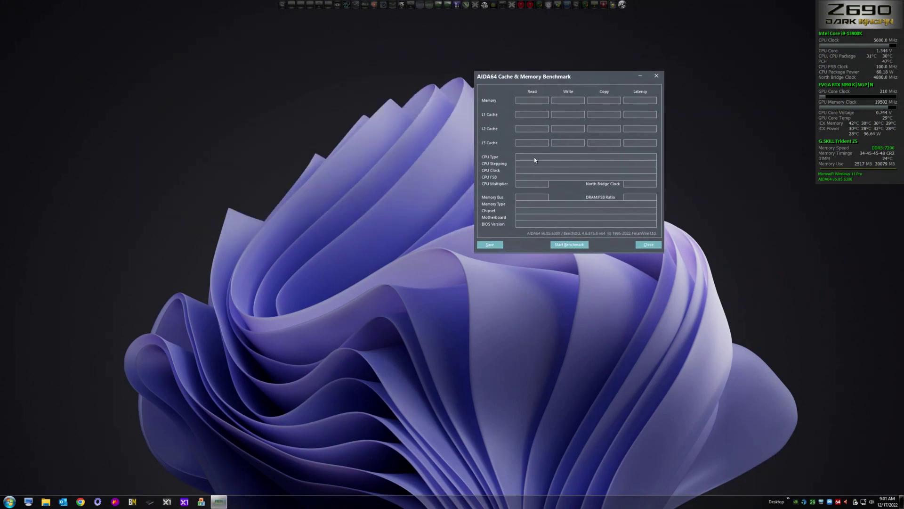
pyautogui.click(576, 245)
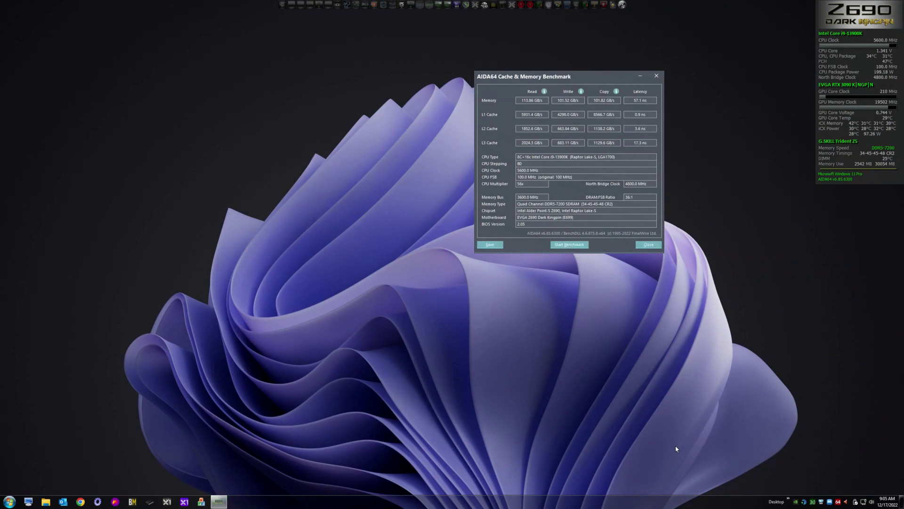
# Step: Search the Start menu for "as" and open ASRock Timing Configurator and Mem TweakIt beside the benchmark window
pyautogui.click(13, 504)
pyautogui.write('as')
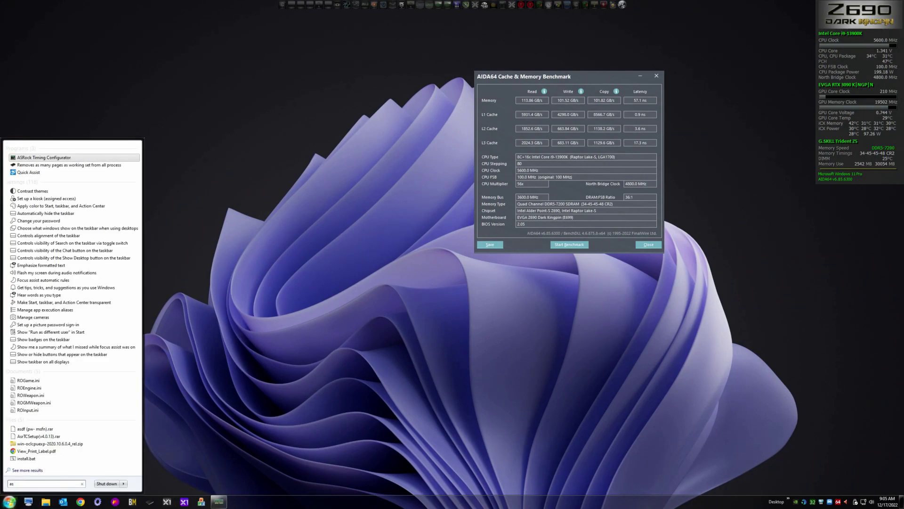
pyautogui.click(9, 502)
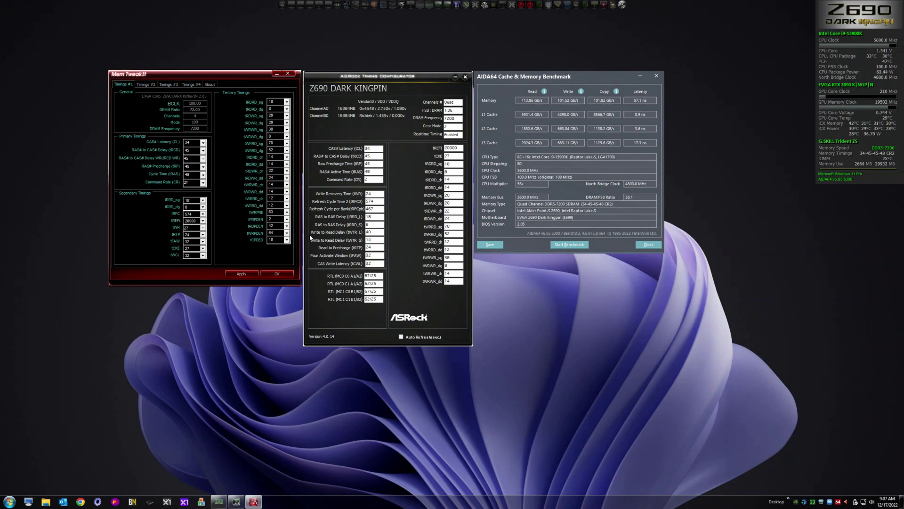
# Step: Examine the second, third and fourth timing pages and the About page in Mem TweakIt, and return to the first timings page
pyautogui.click(149, 85)
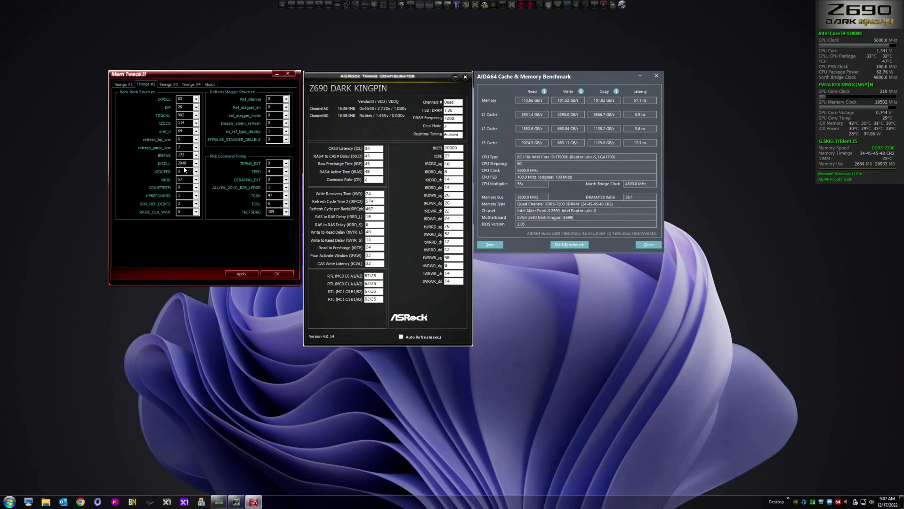
pyautogui.doubleClick(179, 196)
pyautogui.click(168, 85)
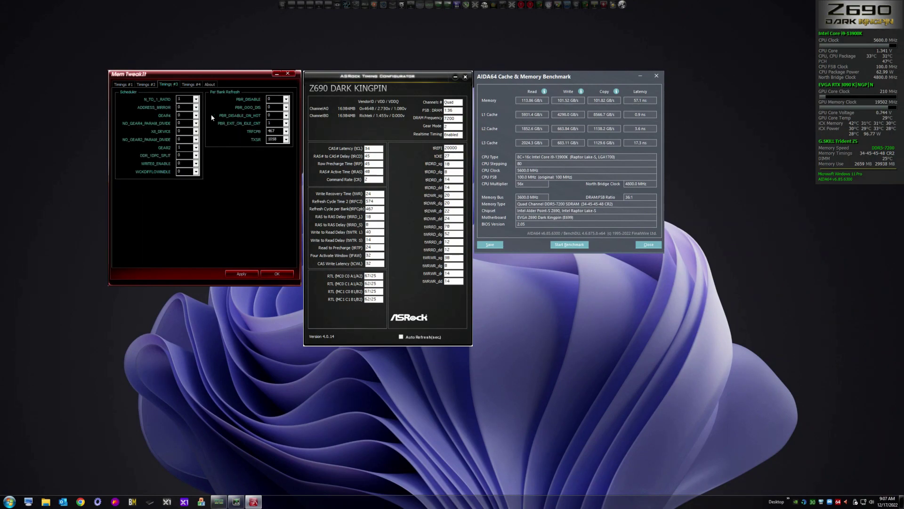
pyautogui.click(194, 85)
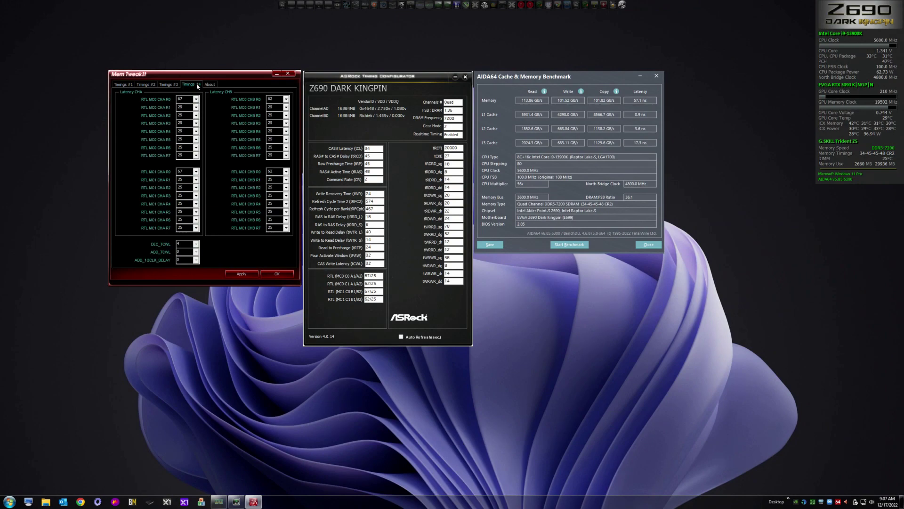
pyautogui.click(213, 84)
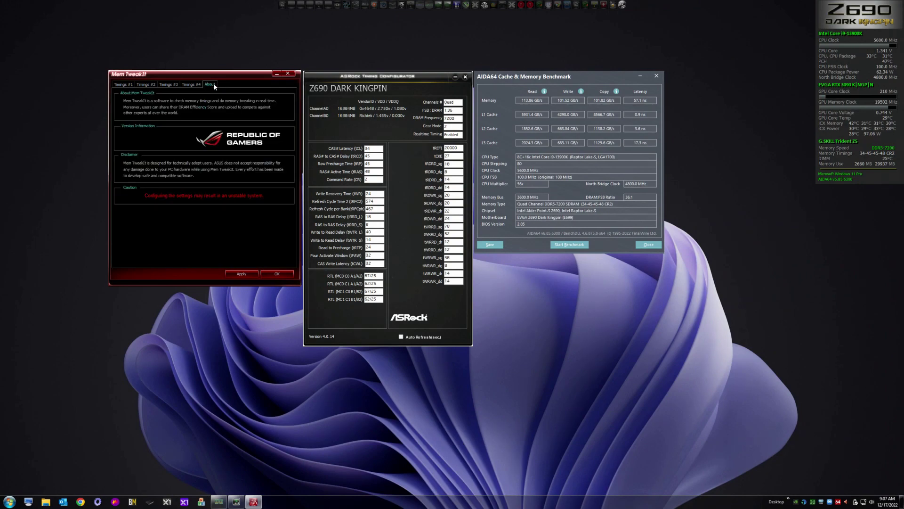
pyautogui.click(121, 86)
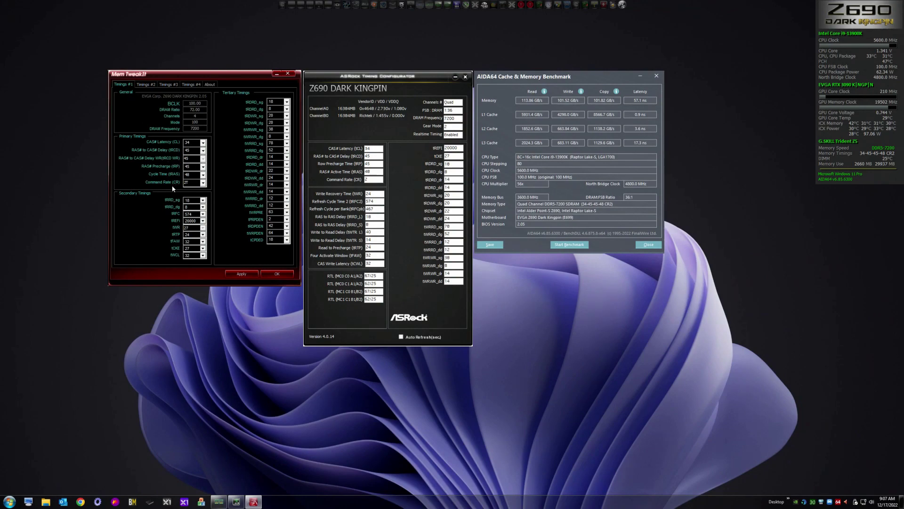
# Step: Run TestMem5 v0.12 with its default configuration and place its window beside the AIDA64 benchmark
pyautogui.click(596, 5)
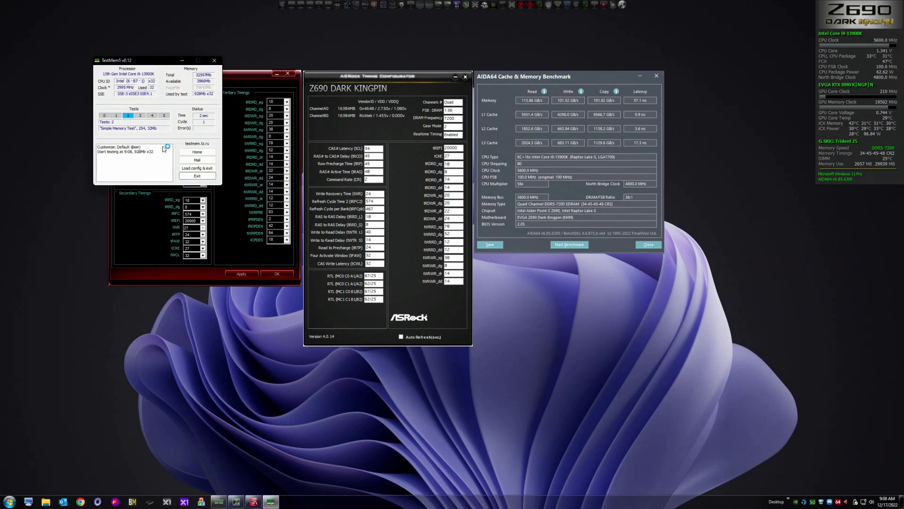
pyautogui.moveTo(165, 61); pyautogui.dragTo(740, 79)
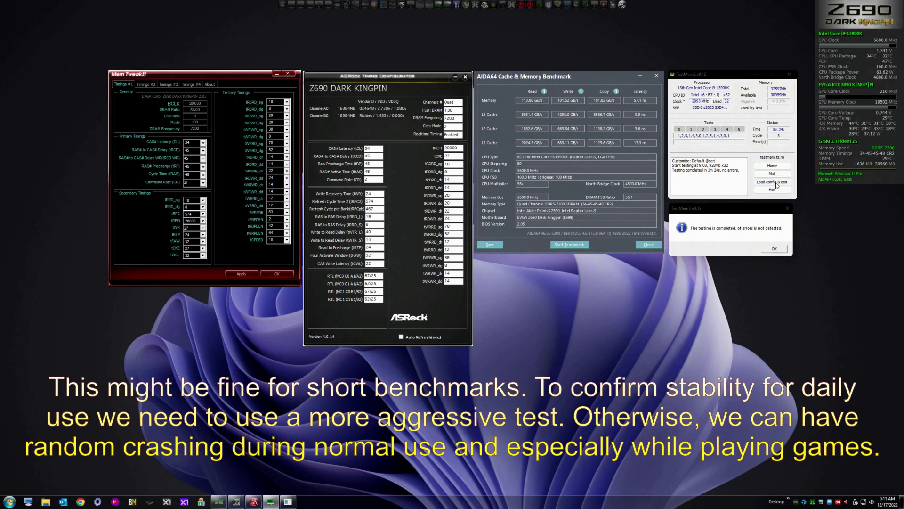
# Step: Start loading a TestMem5 configuration and browse to [Tools] > TestMem5 v0.12 > bin on the Data 1 (D:) drive
pyautogui.click(777, 185)
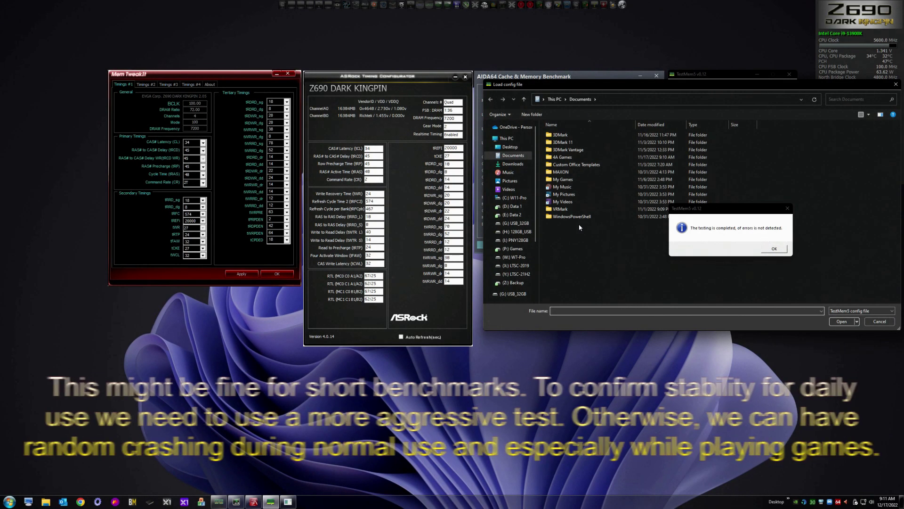
pyautogui.click(523, 208)
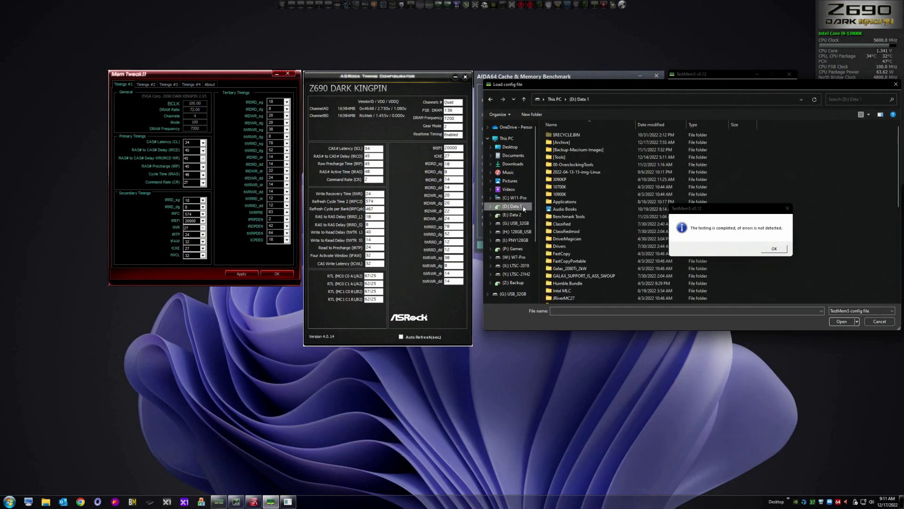
pyautogui.doubleClick(559, 157)
pyautogui.scroll(-5, 599, 264)
pyautogui.scroll(-10, 599, 263)
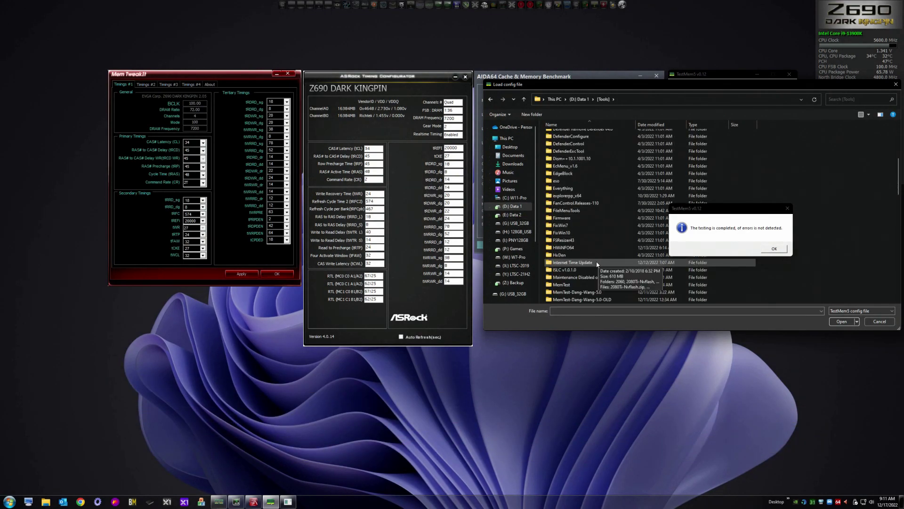
pyautogui.scroll(-8, 589, 276)
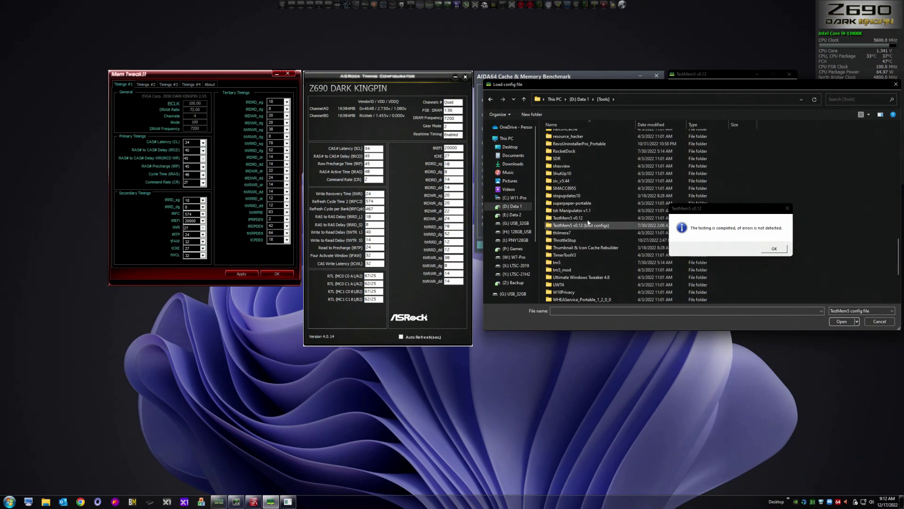
pyautogui.doubleClick(569, 218)
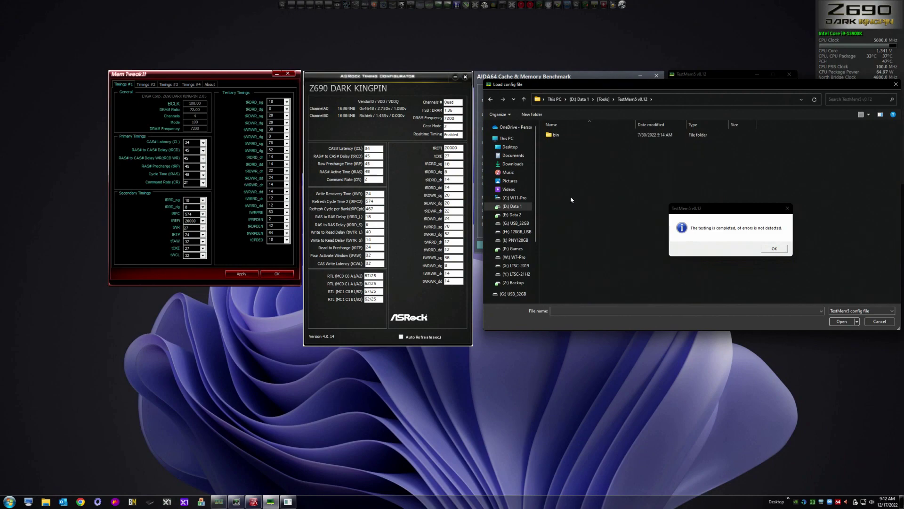
pyautogui.doubleClick(558, 135)
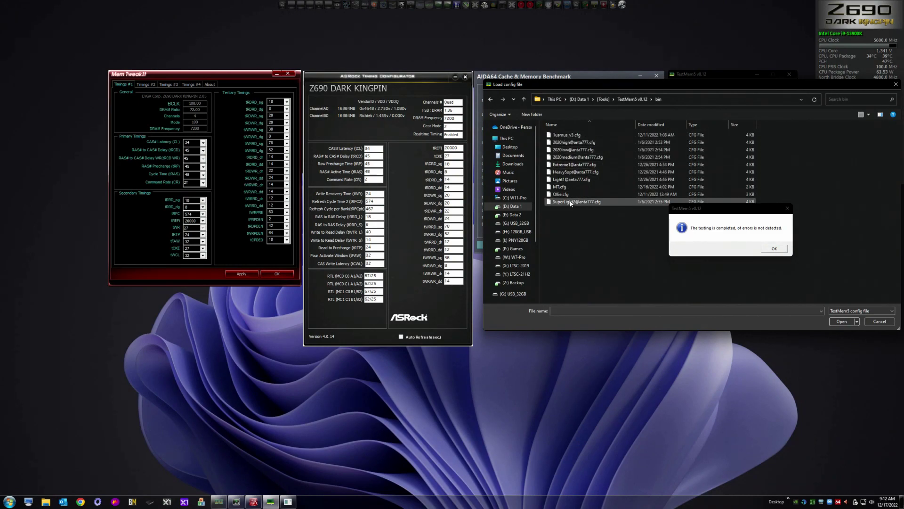
# Step: Load the 1usmus_v3.cfg configuration, relaunch TestMem5 to run it and place its window beside the AIDA64 benchmark
pyautogui.click(581, 138)
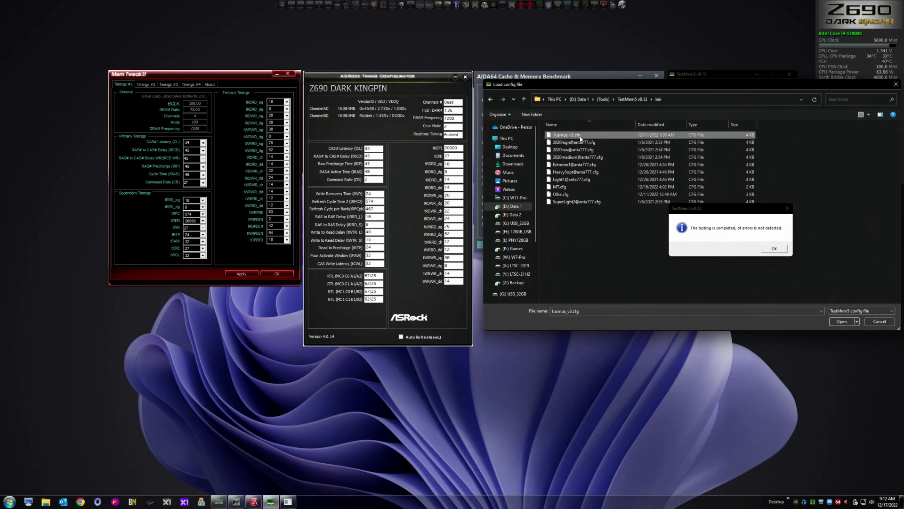
pyautogui.click(840, 322)
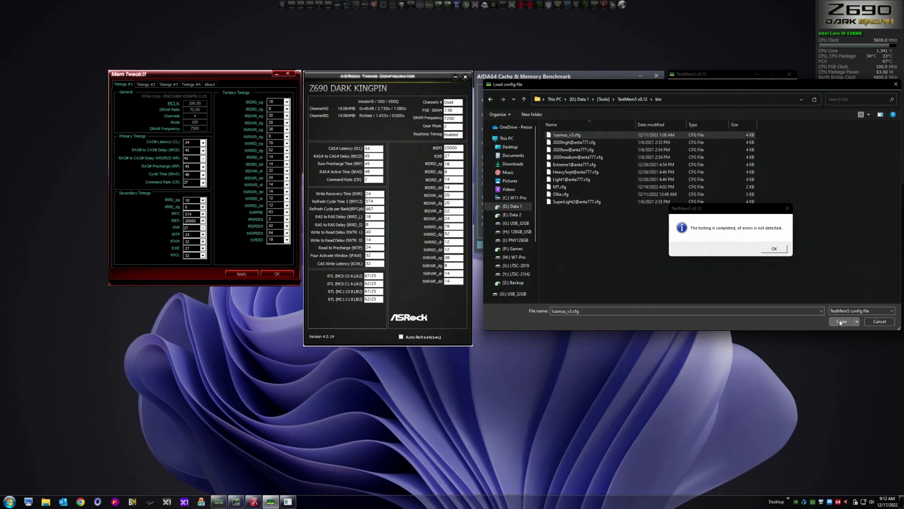
pyautogui.click(775, 247)
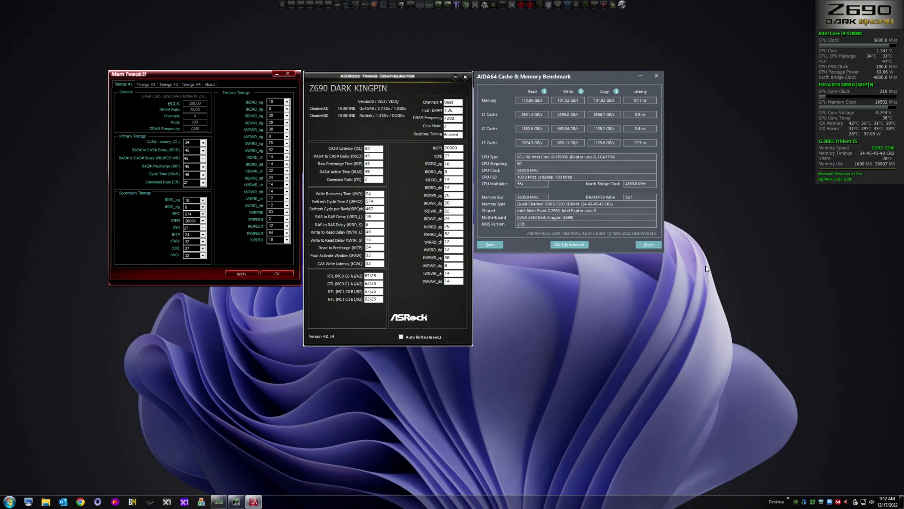
pyautogui.click(594, 7)
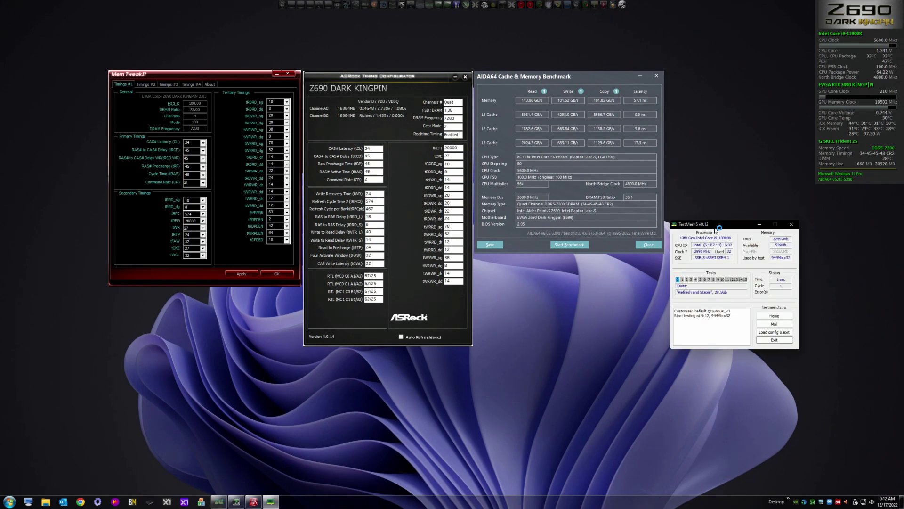
pyautogui.moveTo(717, 215); pyautogui.dragTo(714, 79)
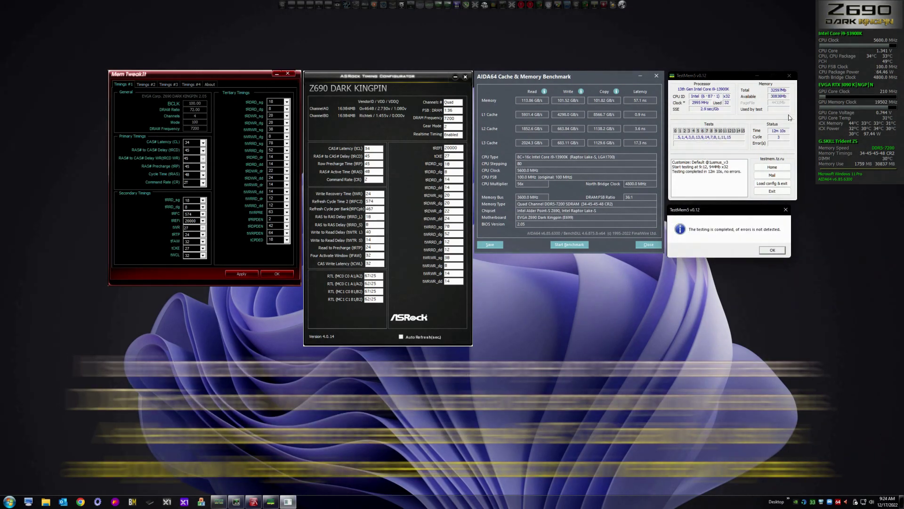
# Step: Examine the DDR5 DIMM temperatures and voltages in the HWiNFO64 sensor window, and close the window
pyautogui.click(821, 502)
pyautogui.scroll(-15, 277, 192)
pyautogui.scroll(-10, 277, 192)
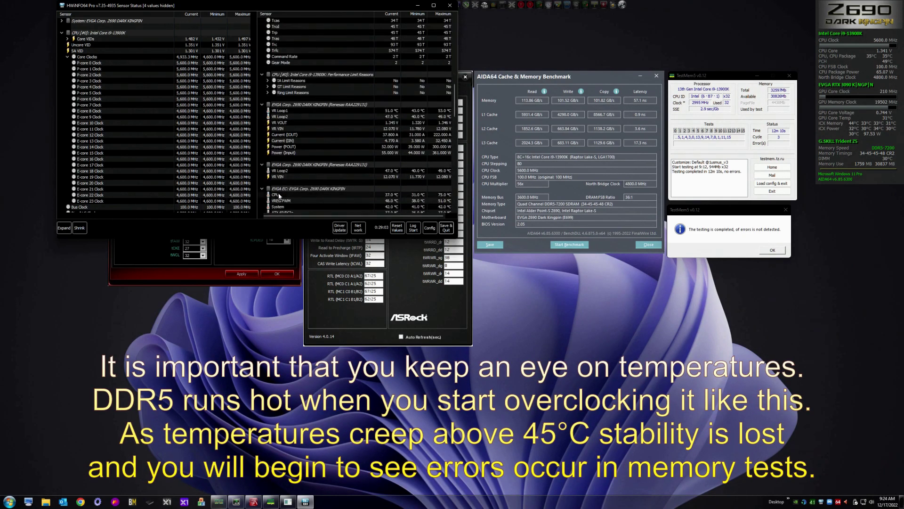
pyautogui.scroll(-6, 278, 197)
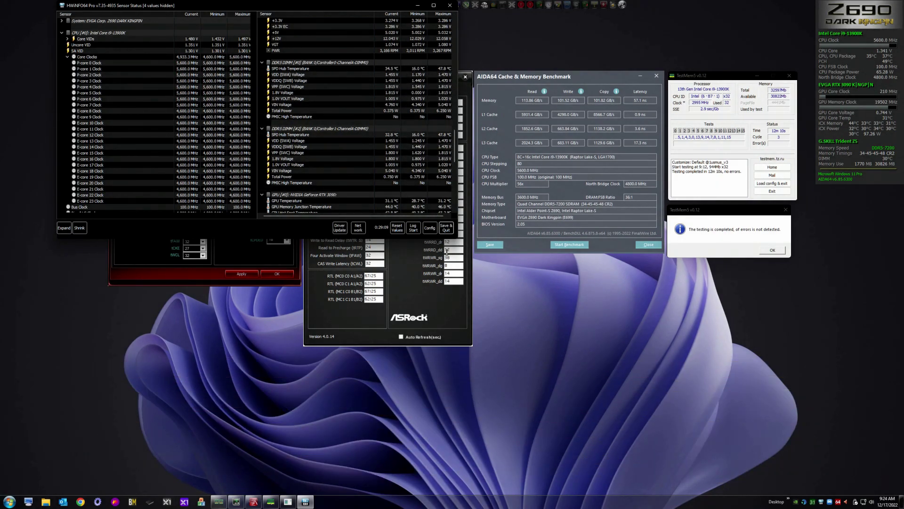
pyautogui.click(446, 230)
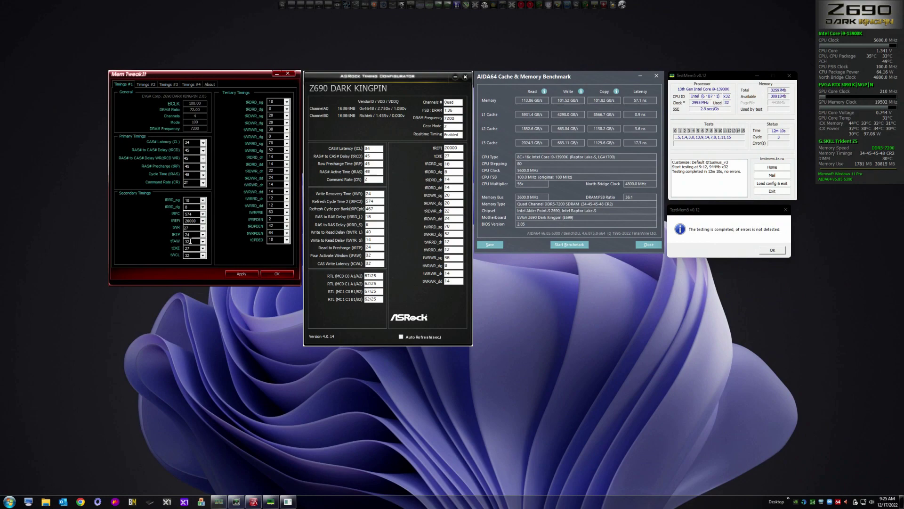
# Step: Set tFAW to 16 in Mem TweakIt, apply it and rerun the memory latency test in AIDA64
pyautogui.moveTo(194, 241); pyautogui.dragTo(165, 242)
pyautogui.write('18')
pyautogui.click(240, 273)
pyautogui.click(400, 336)
pyautogui.click(400, 337)
pyautogui.doubleClick(642, 100)
# Step: Set tREFI to 131000 in Mem TweakIt, apply it and rerun the AIDA64 memory latency test
pyautogui.doubleClick(196, 222)
pyautogui.write('131')
pyautogui.click(241, 274)
pyautogui.doubleClick(637, 101)
pyautogui.click(204, 151)
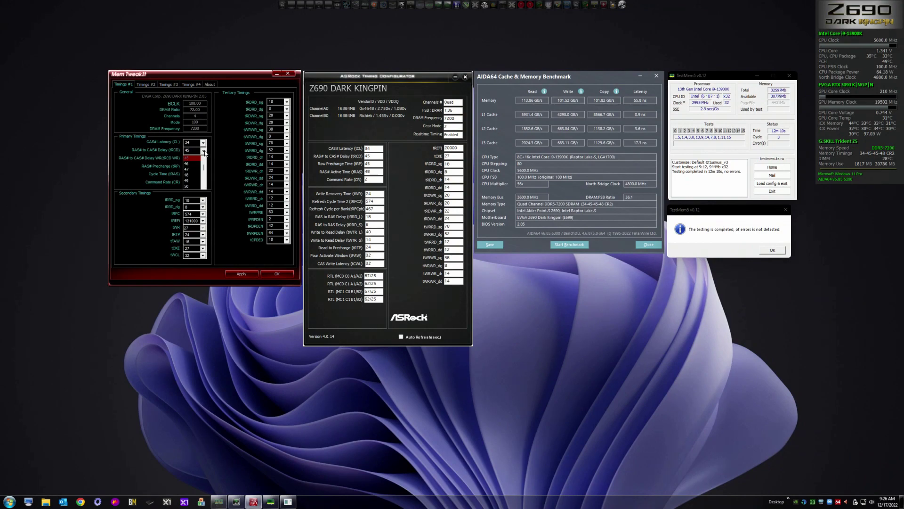
pyautogui.click(187, 158)
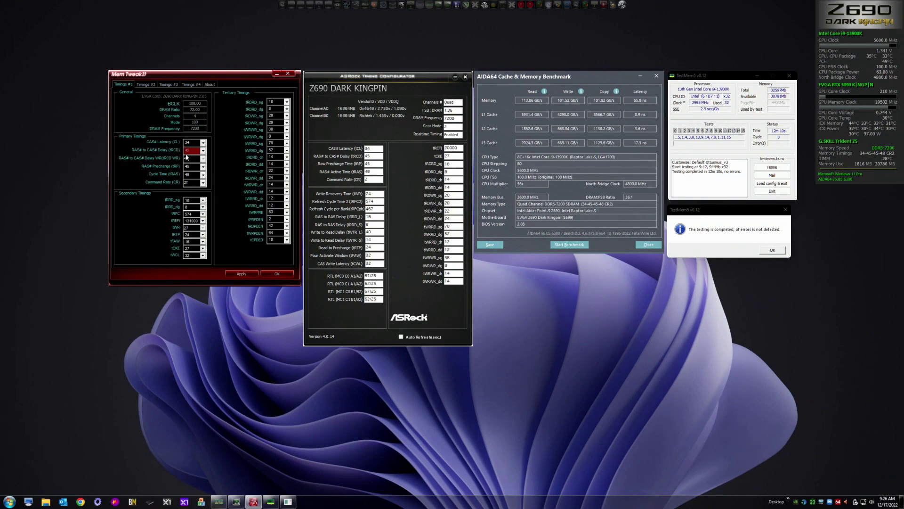
pyautogui.click(190, 168)
pyautogui.click(190, 169)
pyautogui.click(202, 150)
pyautogui.click(203, 151)
pyautogui.click(203, 151)
pyautogui.click(203, 151)
pyautogui.click(203, 151)
pyautogui.click(192, 151)
# Step: Set tCKE to 4 in Mem TweakIt, apply the change and repeat the AIDA64 memory latency test
pyautogui.click(193, 249)
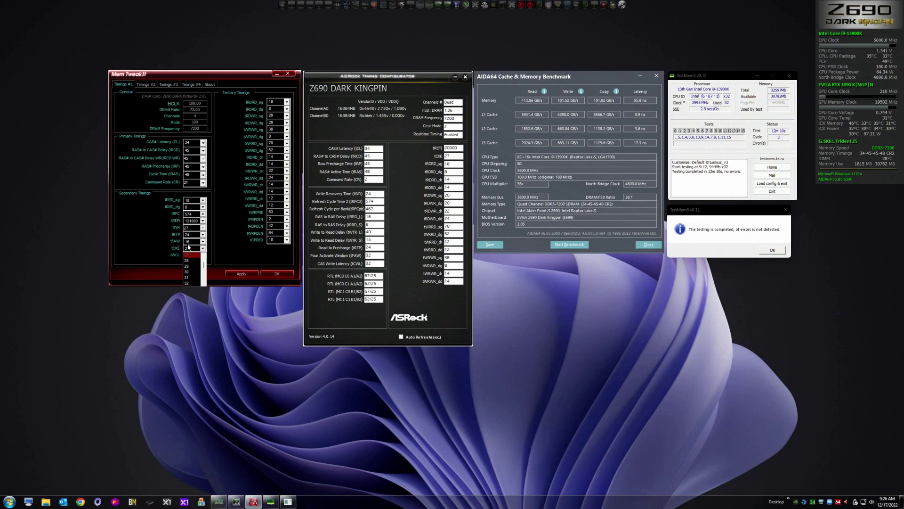
pyautogui.scroll(9, 202, 266)
pyautogui.click(191, 278)
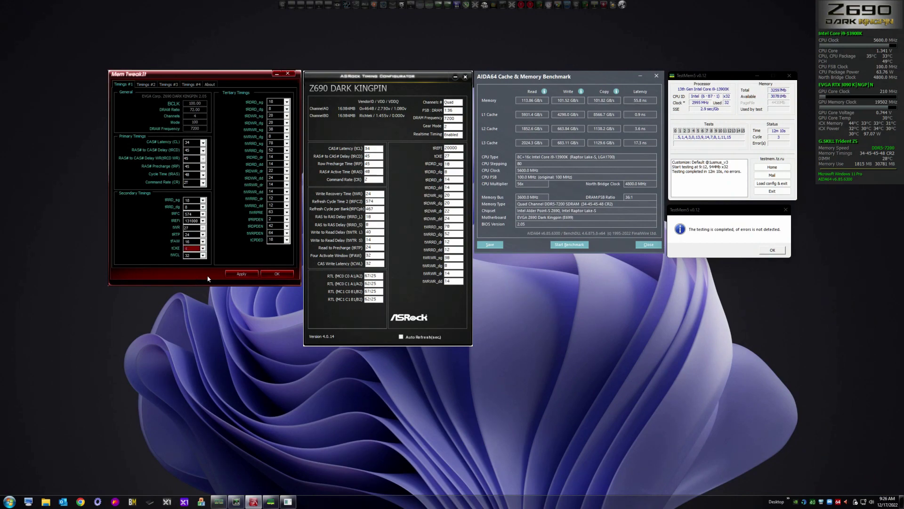
pyautogui.click(238, 274)
pyautogui.doubleClick(642, 100)
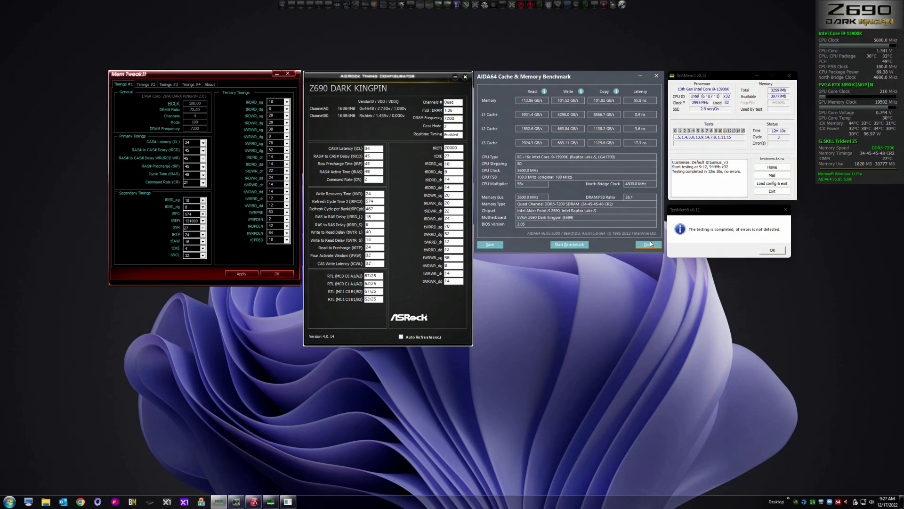
# Step: Load the MT.cfg configuration in TestMem5 and let the program exit
pyautogui.click(766, 185)
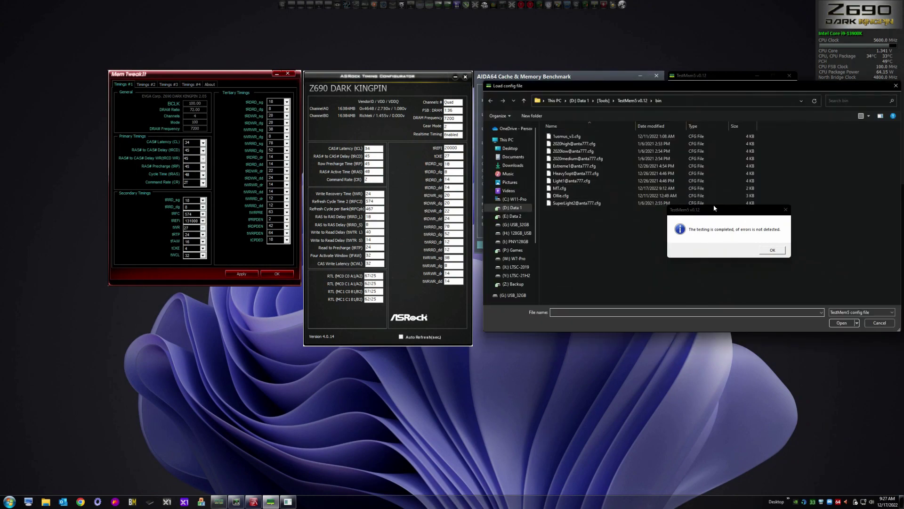
pyautogui.click(560, 188)
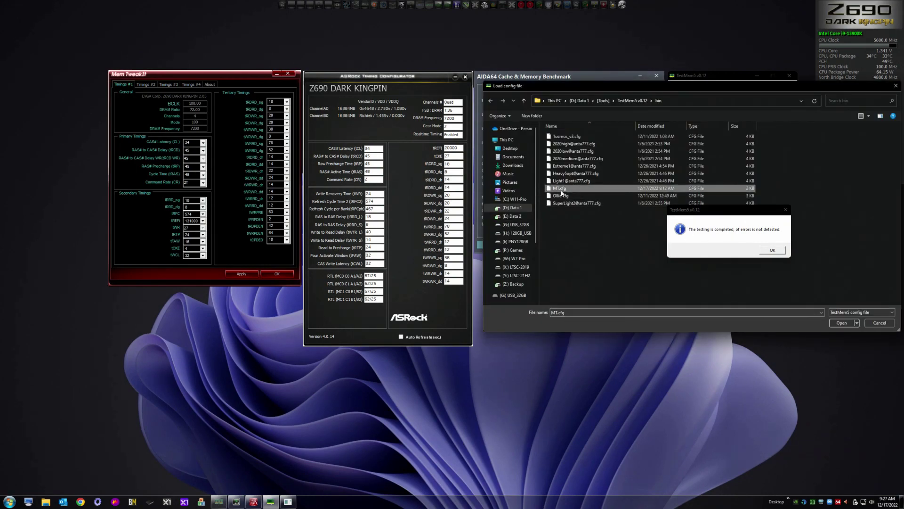
pyautogui.click(841, 323)
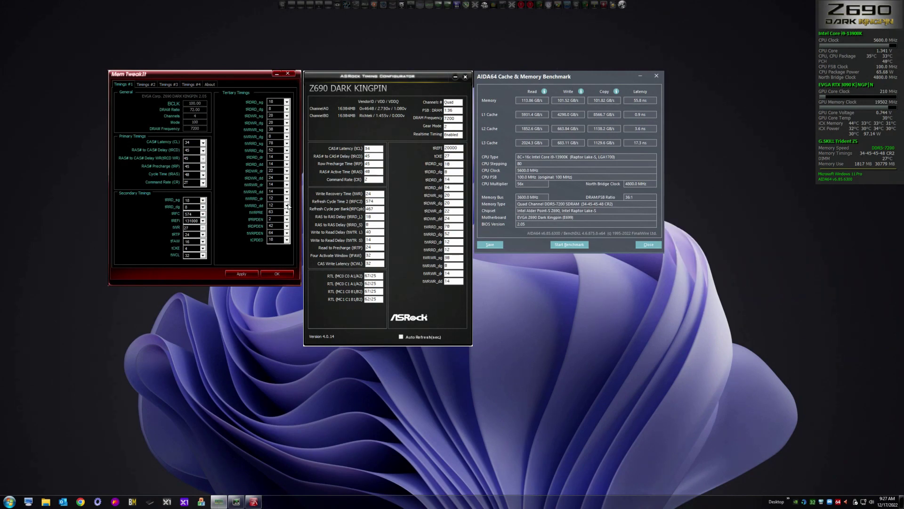
# Step: Set tRFC to 460 in Mem TweakIt, apply it and rerun the AIDA64 memory latency test
pyautogui.doubleClick(194, 214)
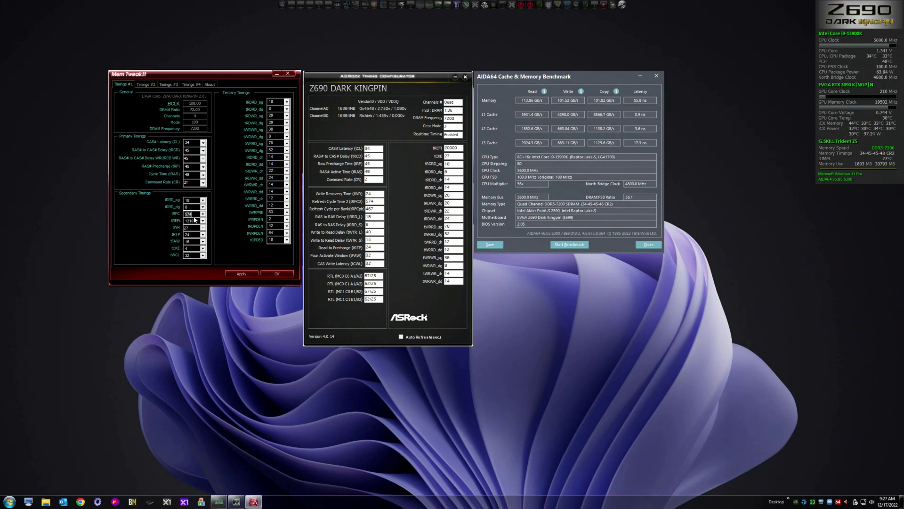
pyautogui.write('460')
pyautogui.click(241, 275)
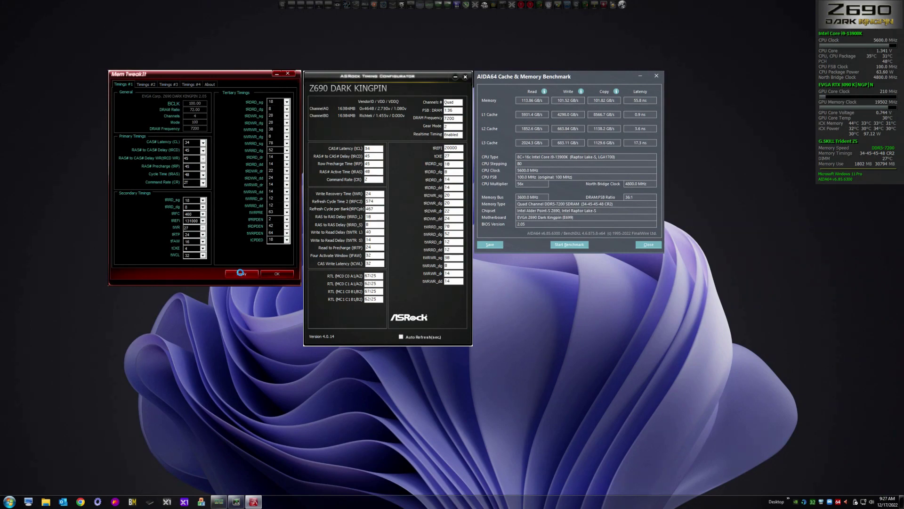
pyautogui.click(639, 100)
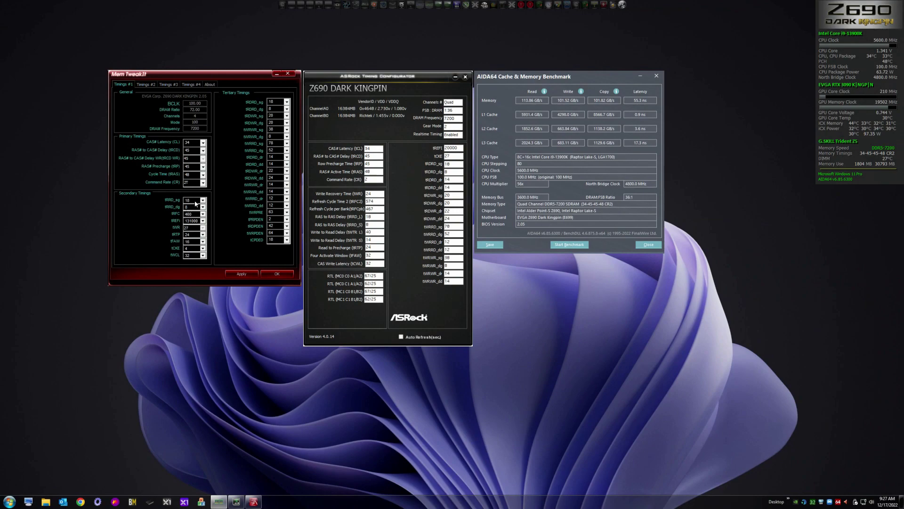
# Step: Set tRRD_sg to 8 in Mem TweakIt, apply it and rerun the memory benchmark in AIDA64
pyautogui.click(190, 201)
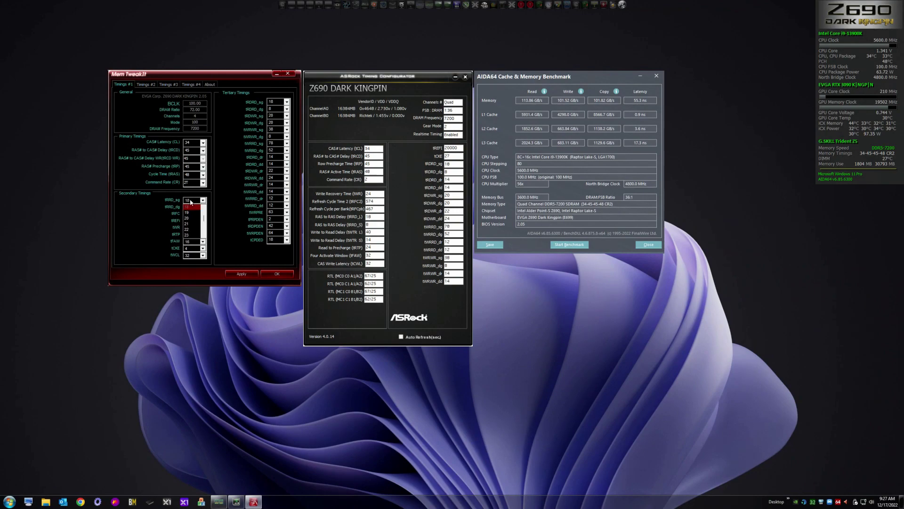
pyautogui.scroll(3, 193, 216)
pyautogui.scroll(1, 193, 218)
pyautogui.click(191, 218)
pyautogui.click(238, 276)
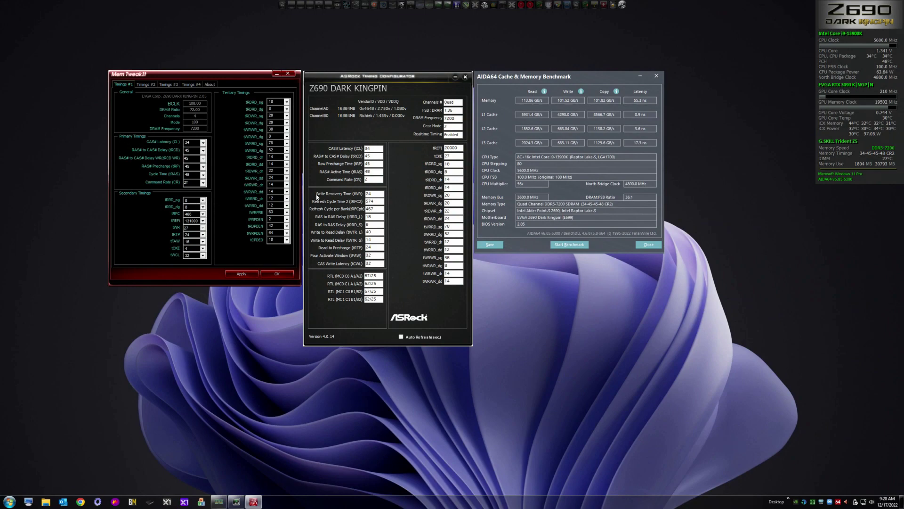
pyautogui.doubleClick(635, 101)
pyautogui.click(639, 90)
# Step: Run TestMem5 with its default configuration and place the completion message directly below the TestMem5 window
pyautogui.click(596, 8)
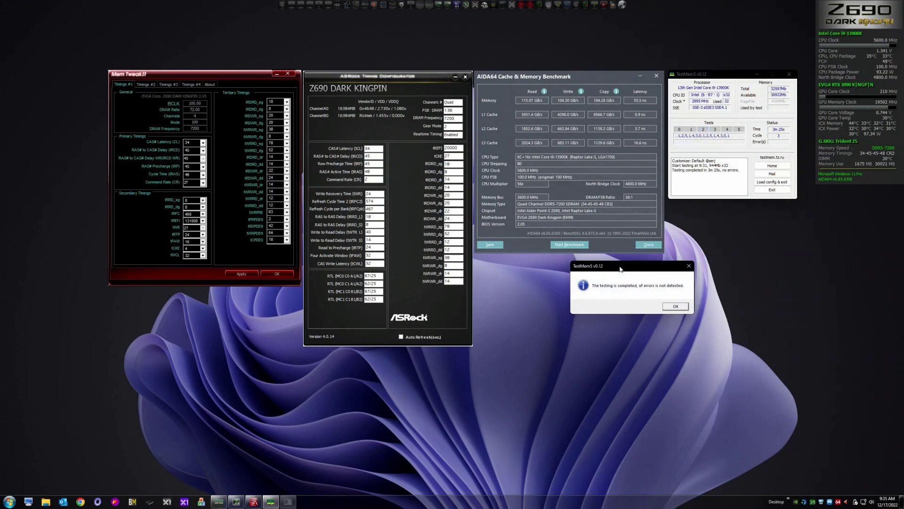
pyautogui.moveTo(619, 269); pyautogui.dragTo(718, 210)
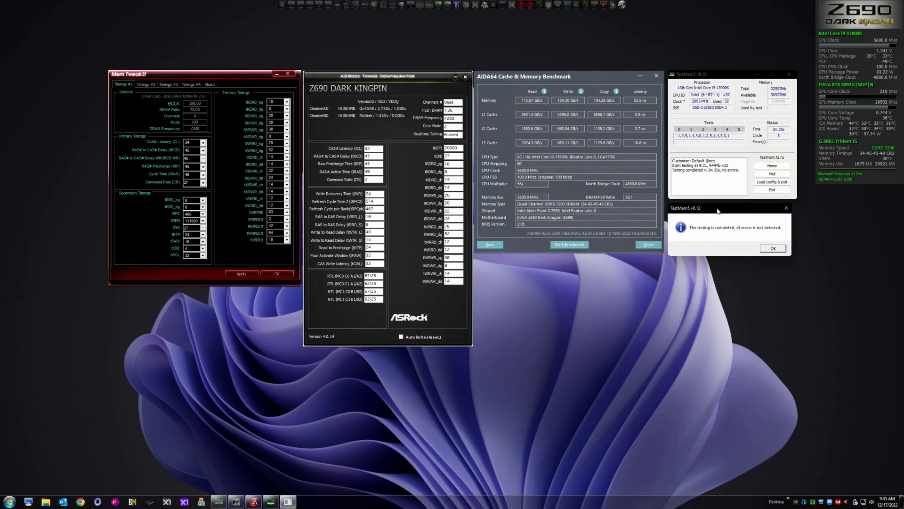